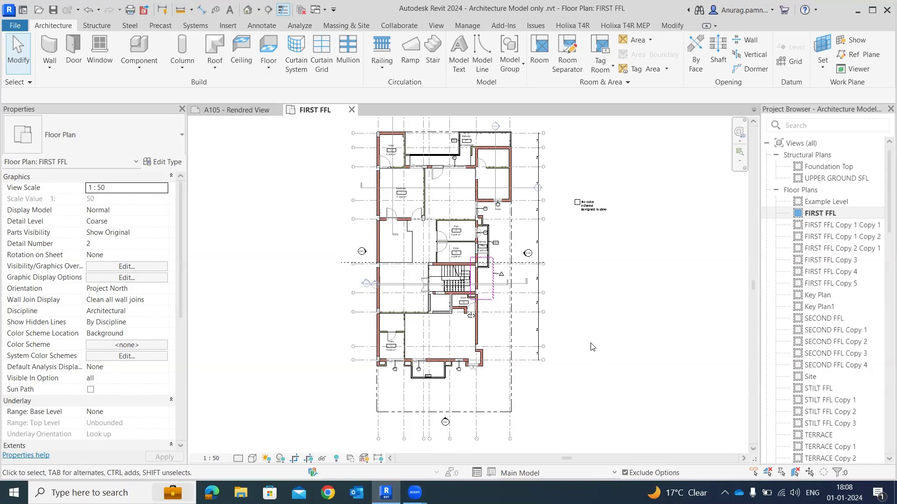
- Frame the whole FIRST FFL building and start Tag by Category from the Annotate tab
scroll(453, 224, "up", 2)
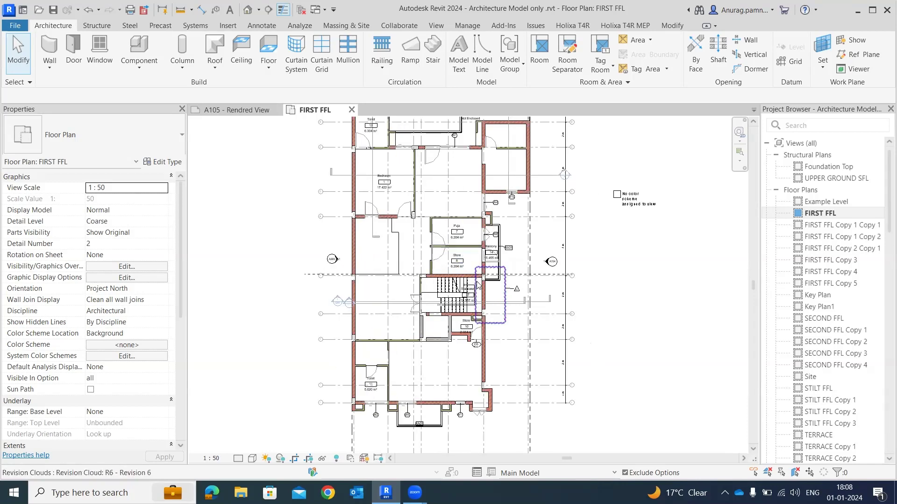
scroll(451, 196, "up", 1)
scroll(436, 181, "up", 1)
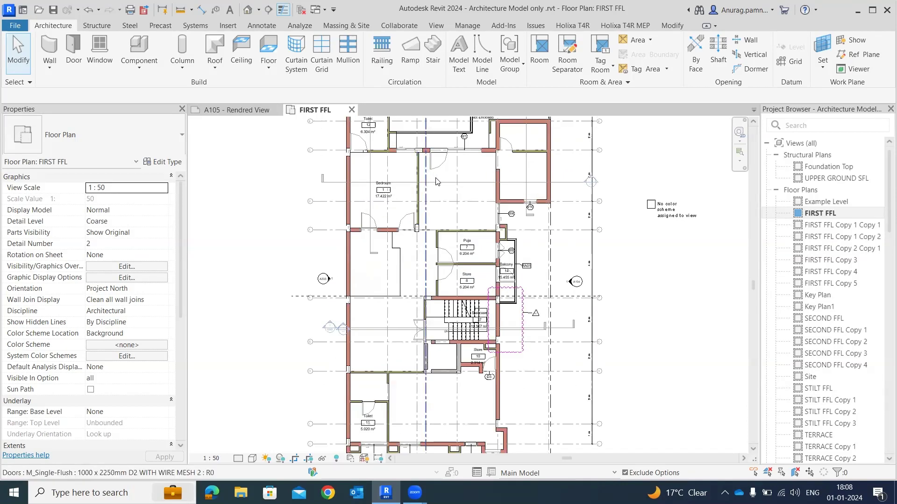
scroll(438, 182, "up", 2)
scroll(443, 180, "down", 3)
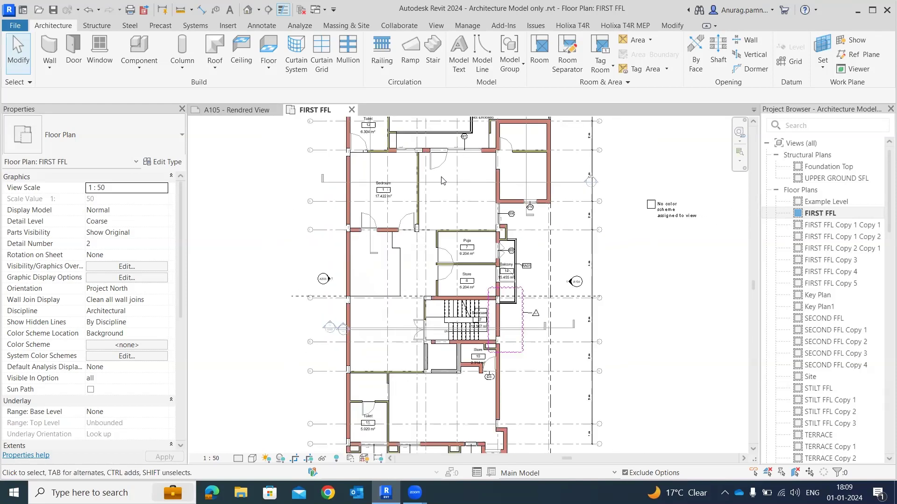
middle_click_drag(587, 258, 583, 287)
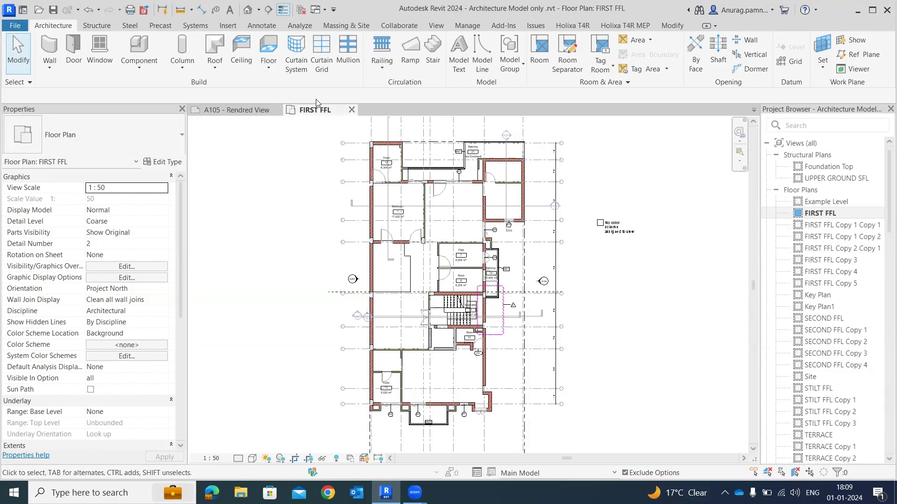
left_click(262, 25)
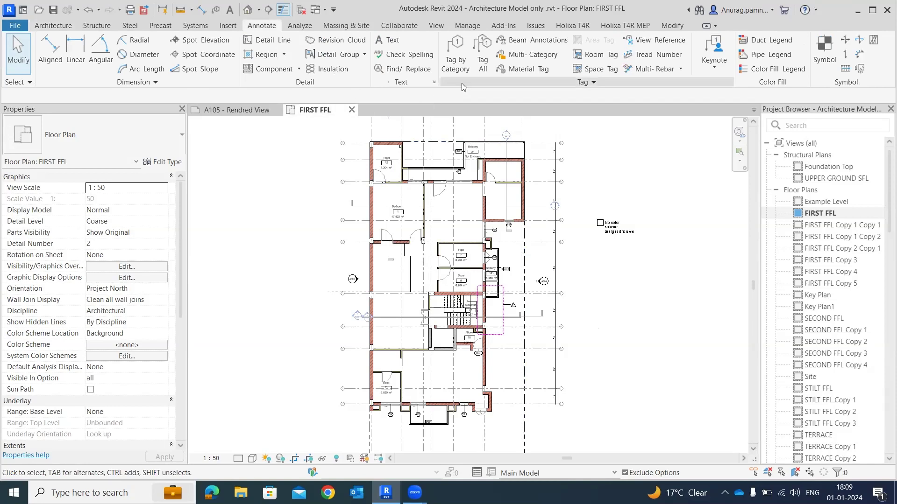
scroll(381, 180, "up", 3)
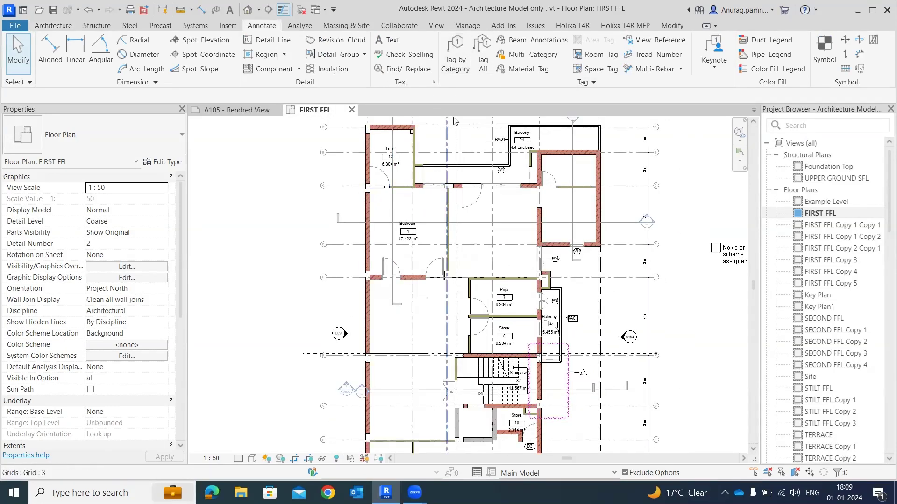
left_click(455, 52)
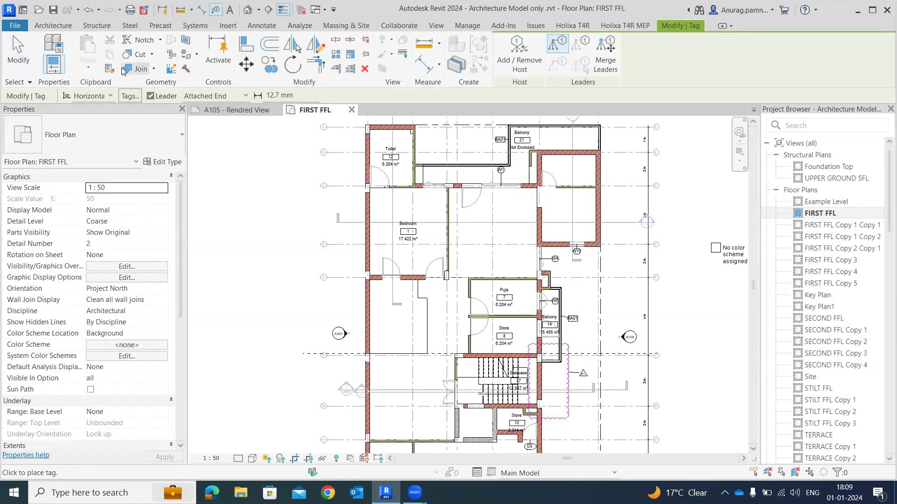
- Use Tag All with Door Tags checked to tag all untagged doors in the view
left_click(261, 25)
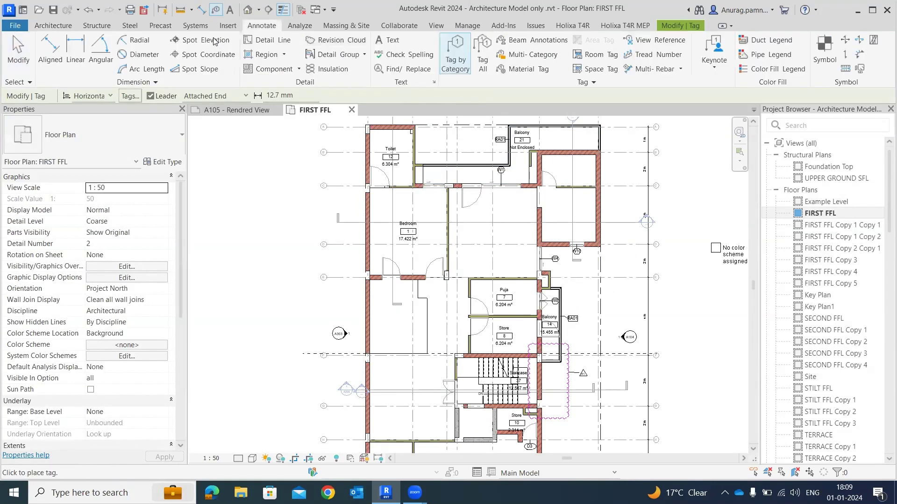
left_click(482, 55)
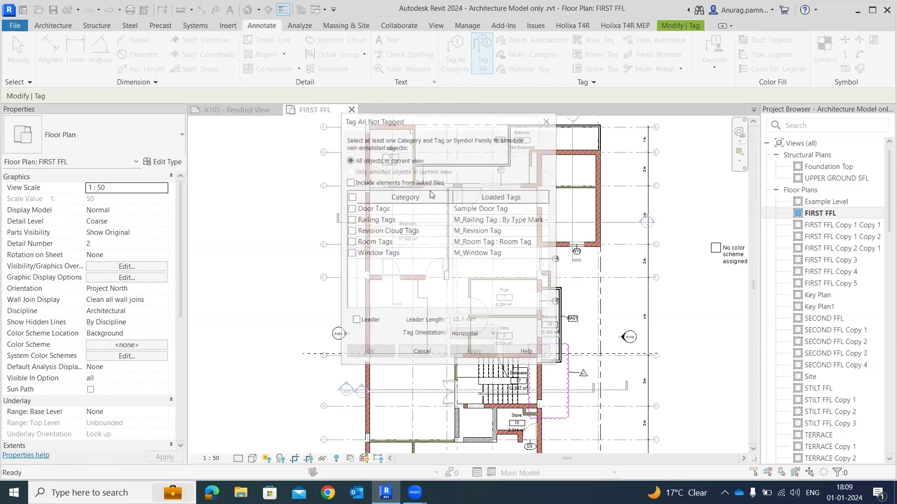
left_click(350, 209)
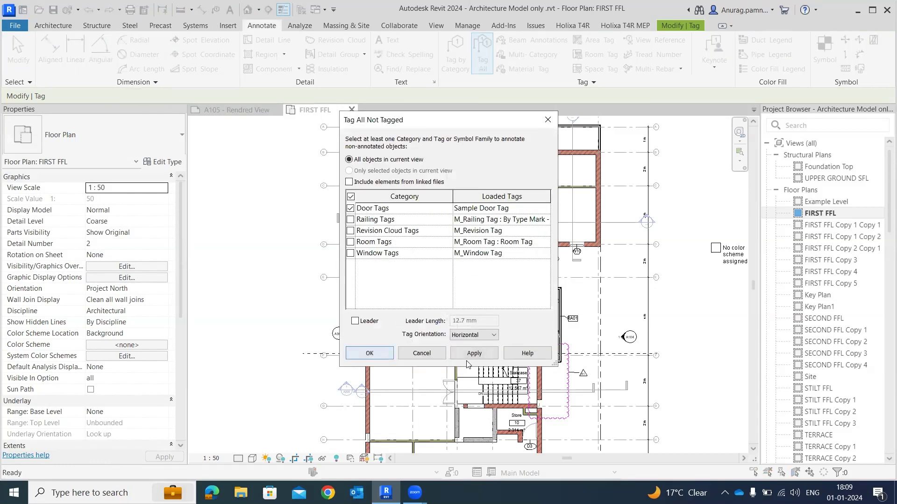
left_click(382, 354)
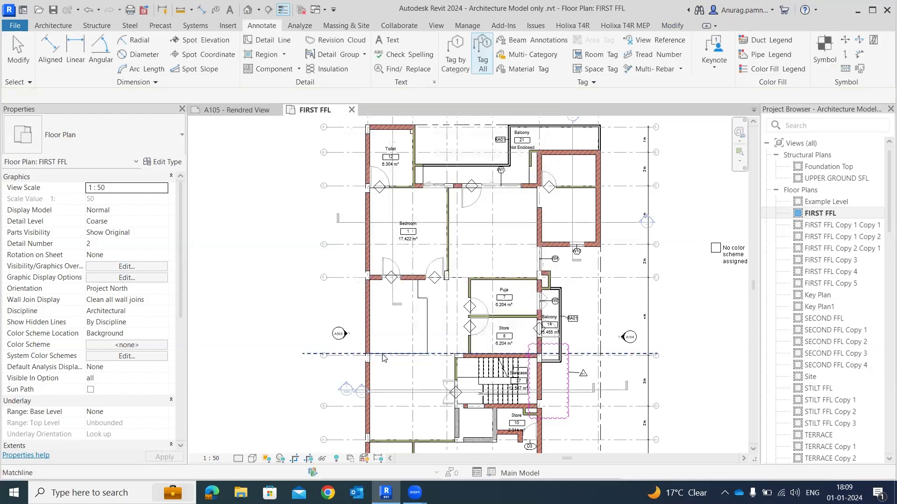
- Zoom to the Toilet and Balcony area and select one of the new door tags
scroll(490, 220, "up", 5)
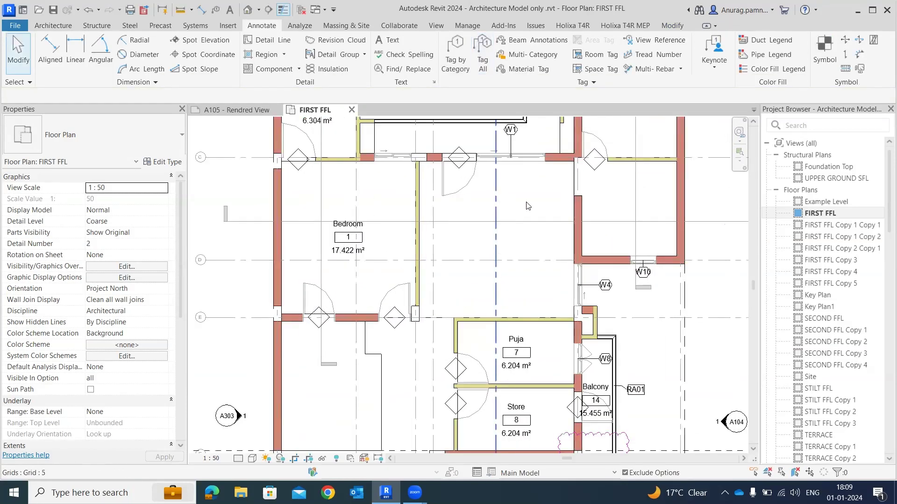
middle_click_drag(542, 212, 558, 258)
scroll(437, 248, "down", 2)
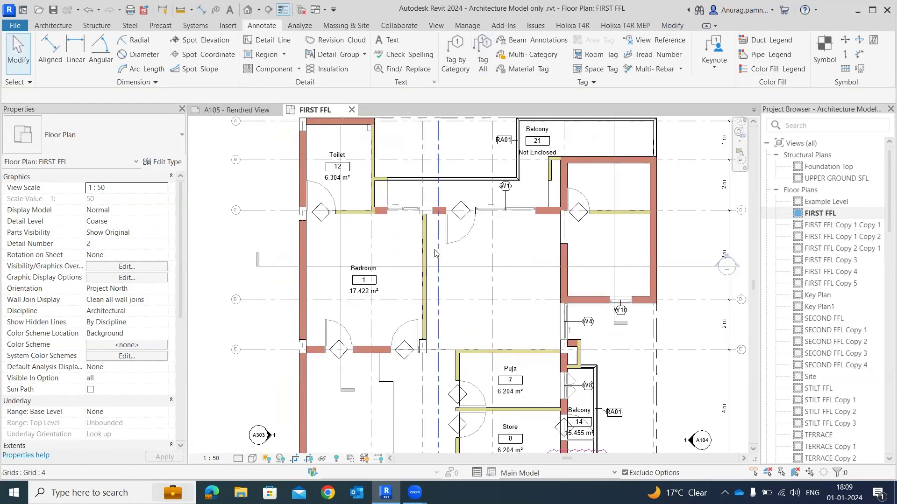
scroll(322, 223, "up", 2)
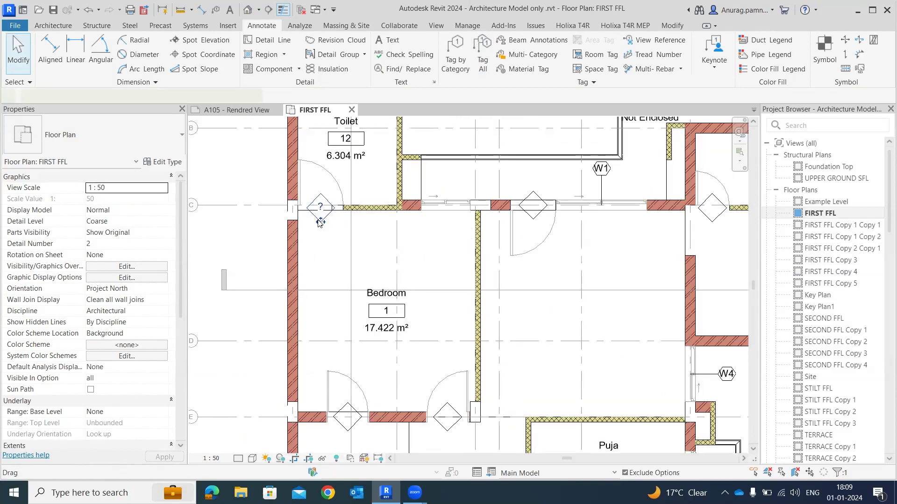
left_click(317, 222)
- Open the Sample Door Tag family and replace the label's Fire Rating parameter with Type Mark
key("ctrl+e")
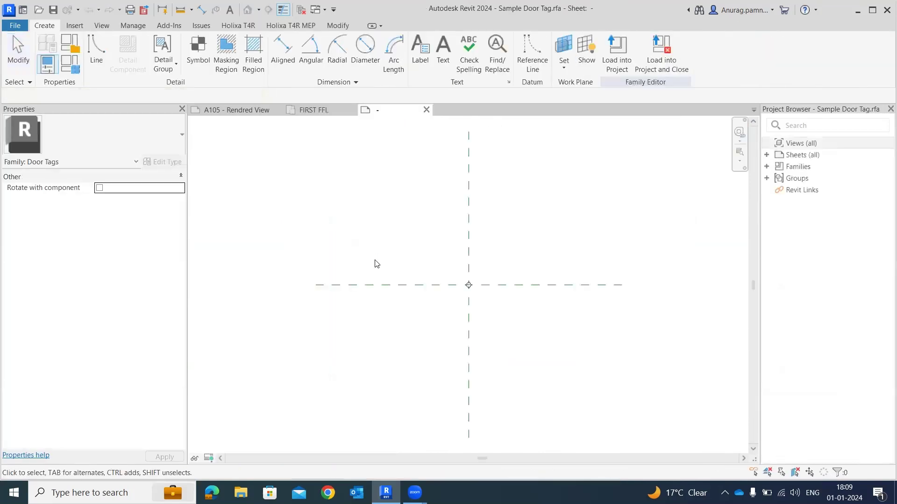
scroll(486, 300, "up", 5)
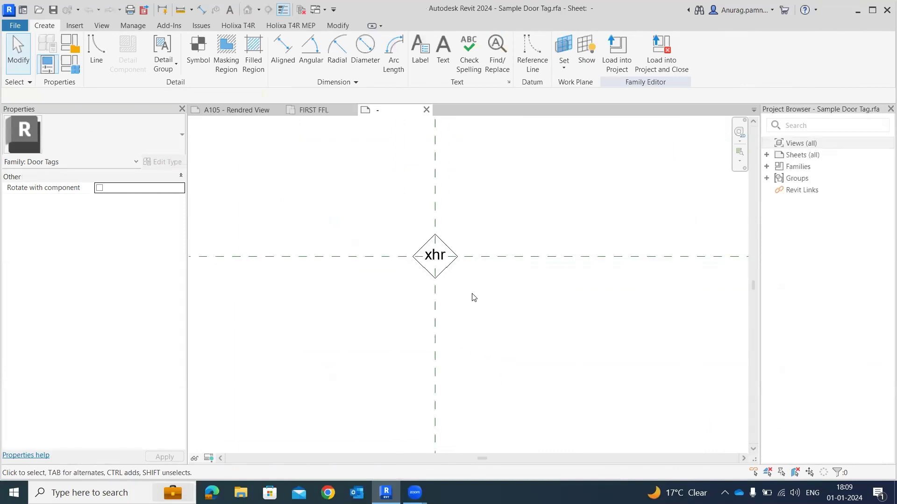
double_click(433, 241)
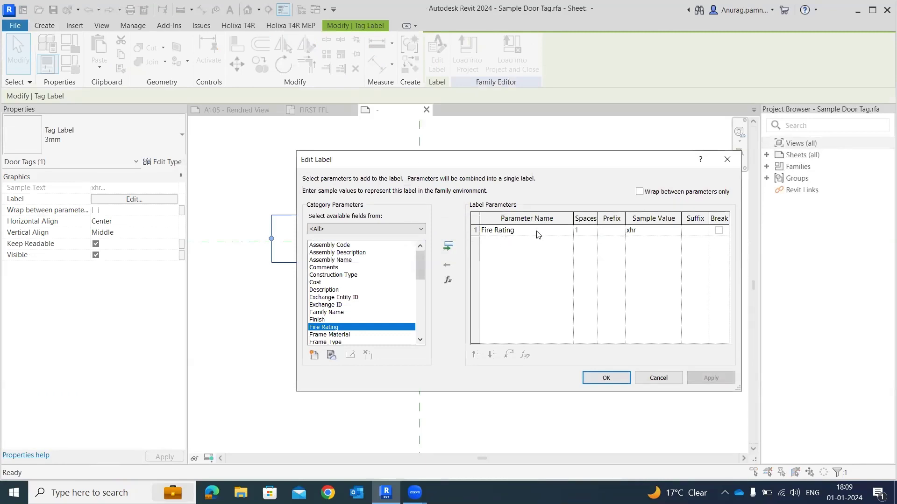
left_click(476, 229)
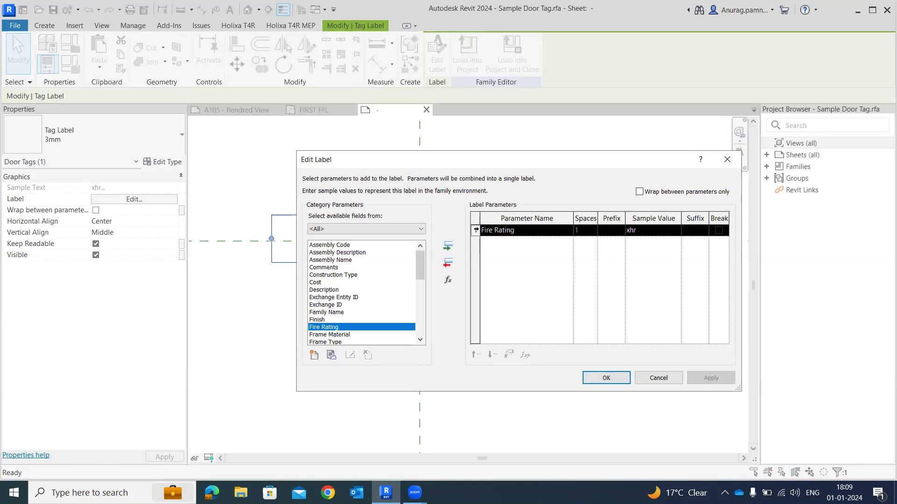
left_click(447, 263)
scroll(340, 304, "down", 15)
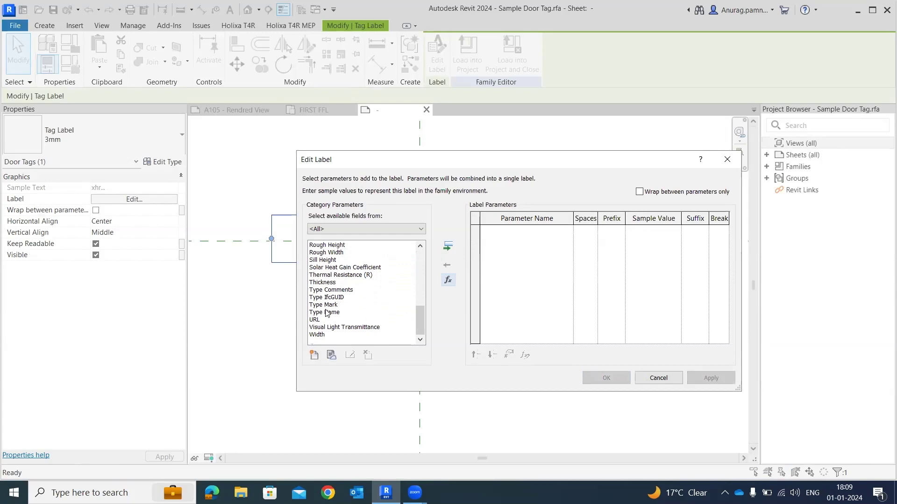
left_click(325, 305)
left_click(448, 246)
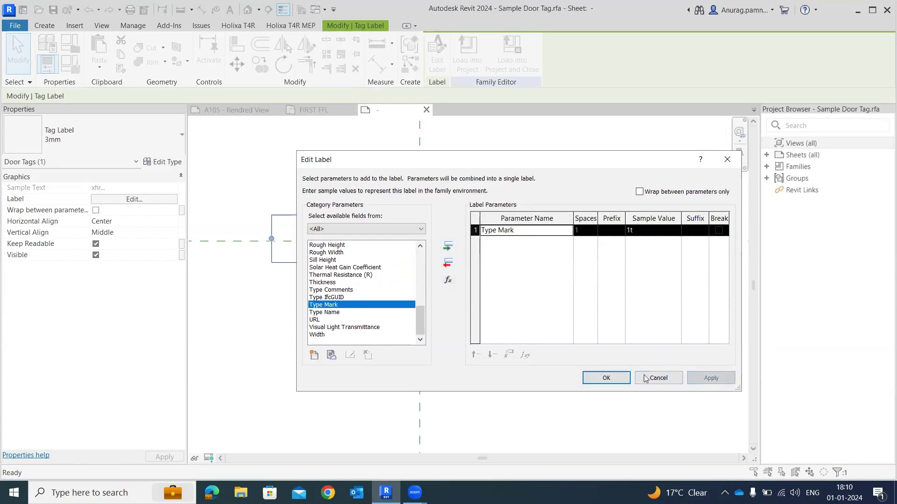
left_click(603, 377)
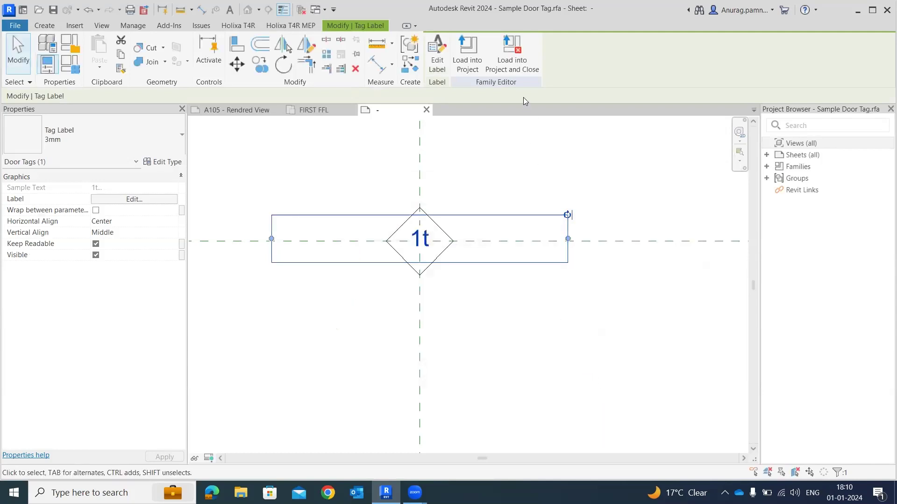
- Load the edited tag into the project, overwriting the existing version and its parameter values
left_click(467, 65)
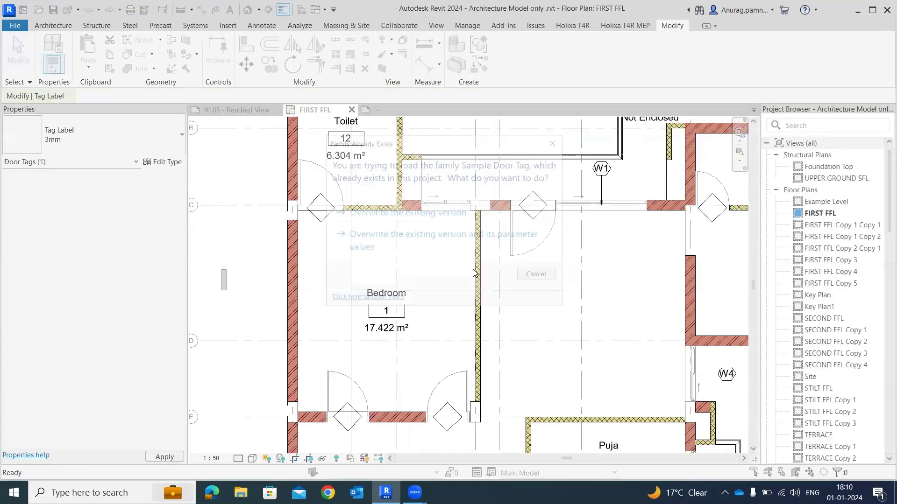
left_click(462, 236)
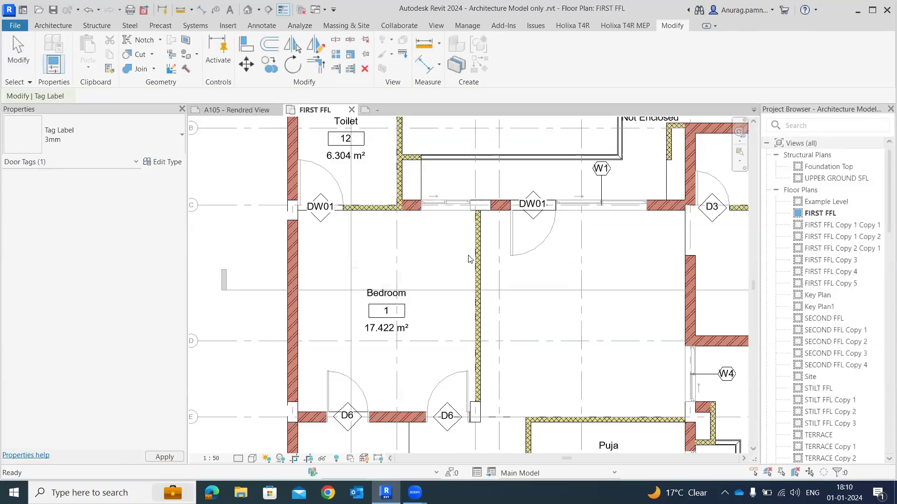
scroll(460, 262, "down", 1)
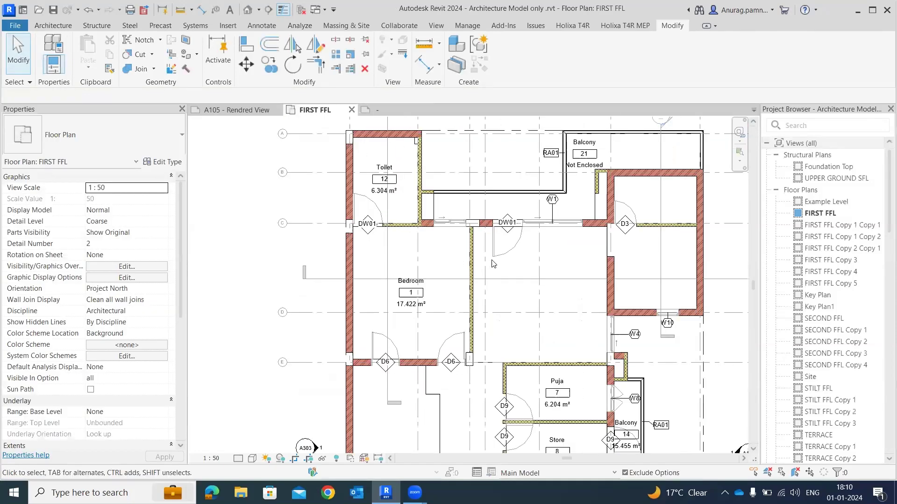
scroll(527, 279, "down", 2)
scroll(523, 284, "up", 3)
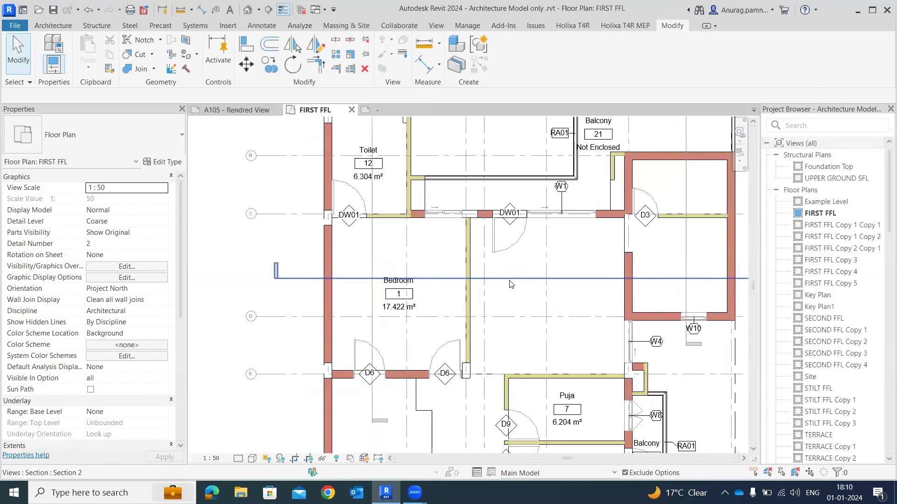
middle_click_drag(521, 283, 527, 265)
scroll(513, 232, "down", 1)
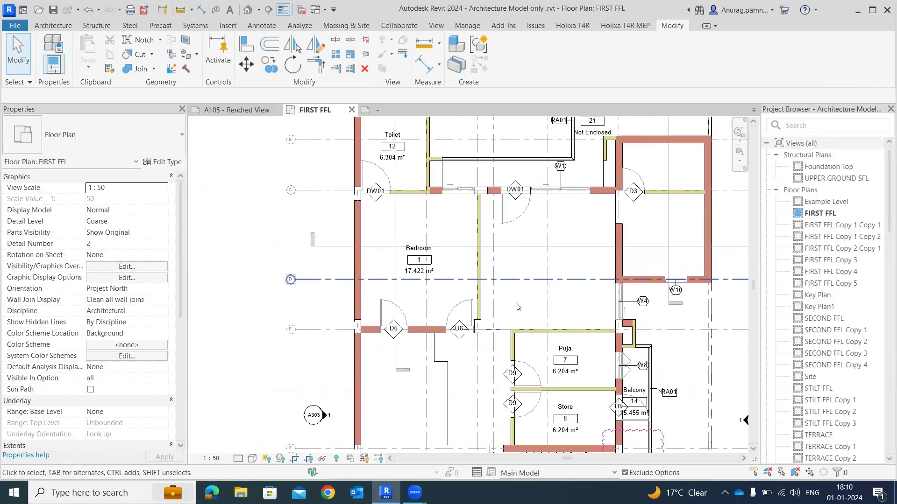
scroll(515, 229, "up", 2)
- Inspect the two D6 doors and the Puja room's D9 door, then zoom toward the toilet
middle_click_drag(489, 344, 474, 230)
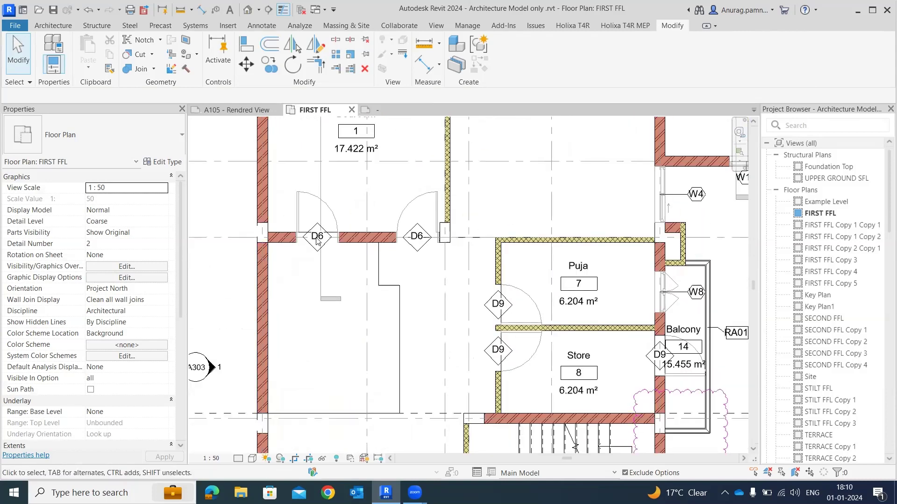
left_click(410, 213)
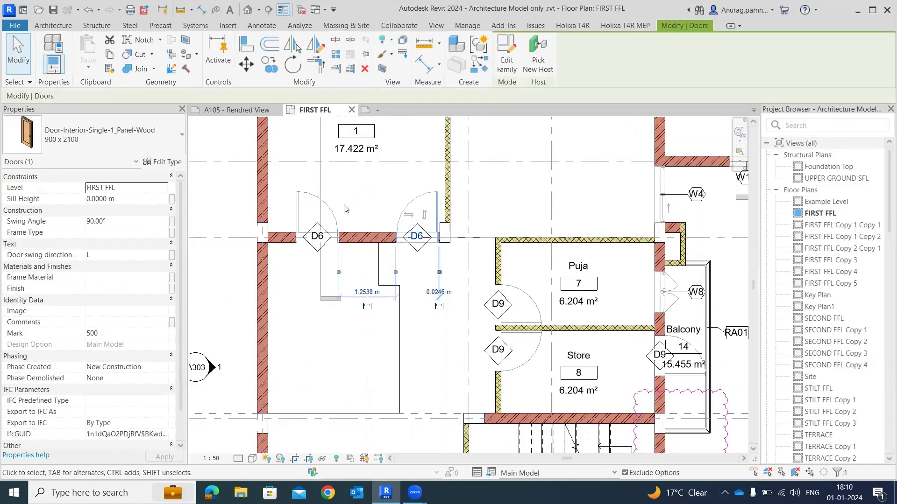
left_click(307, 198)
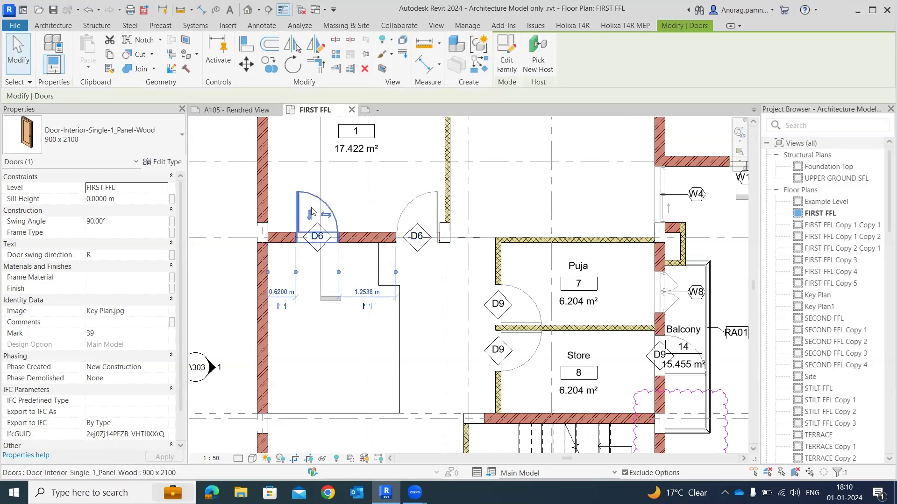
key("Escape")
left_click(527, 292)
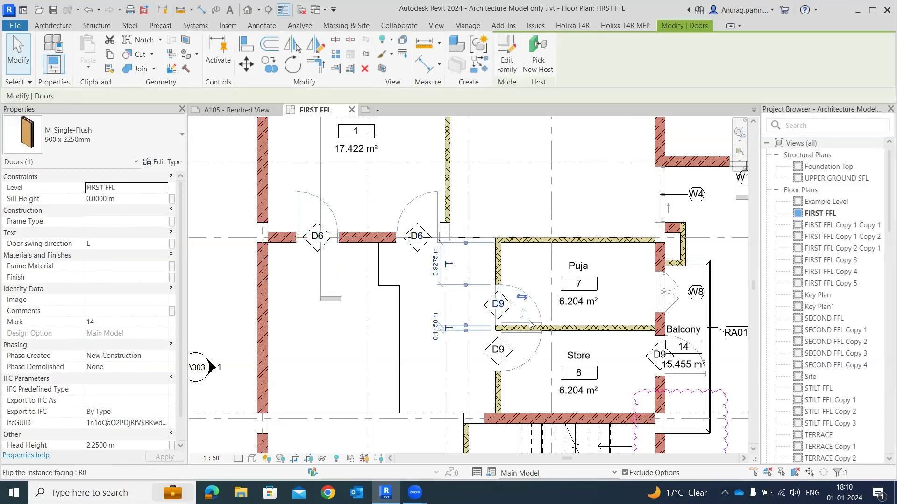
key("Escape")
scroll(515, 293, "down", 4)
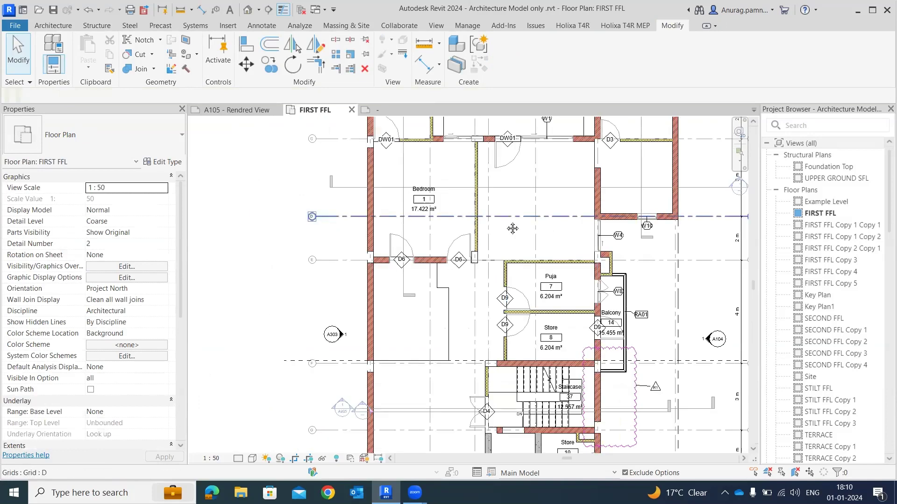
scroll(501, 286, "up", 2)
scroll(501, 286, "up", 3)
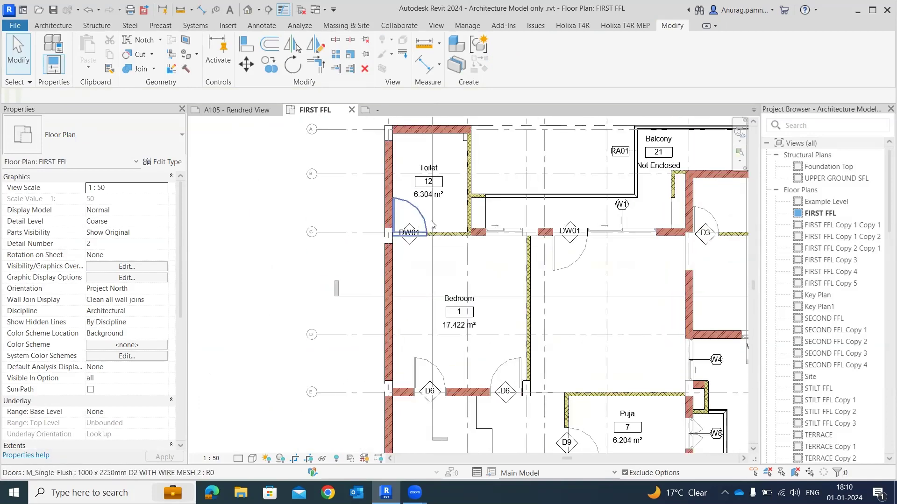
scroll(442, 260, "up", 1)
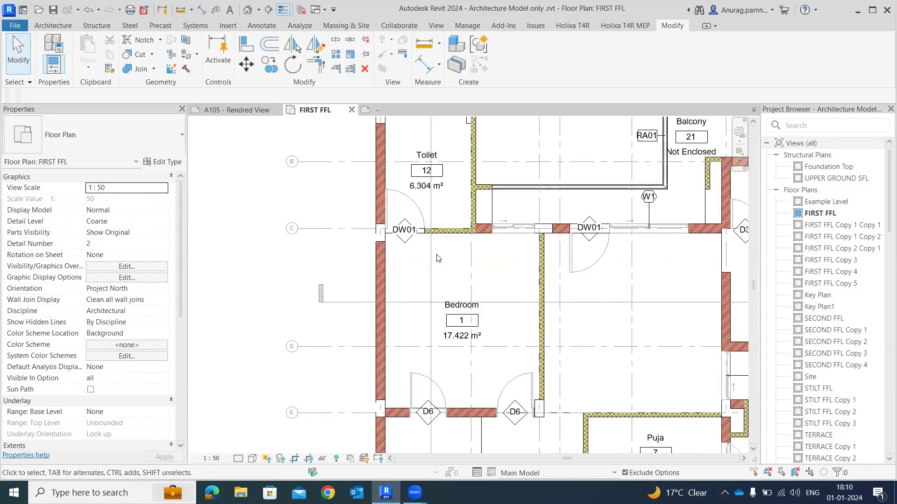
- Set the DW01 toilet door type's Type Mark to D1, accepting the duplicate-mark warning
left_click(424, 206)
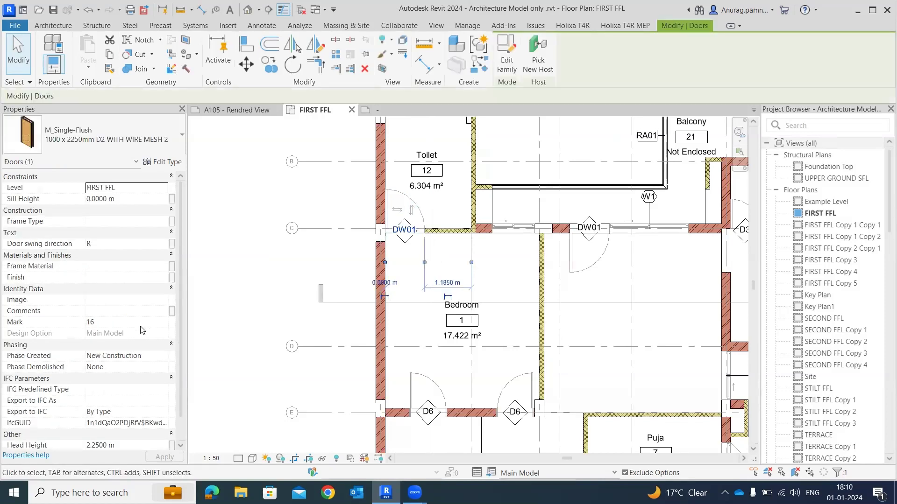
scroll(127, 326, "down", 1)
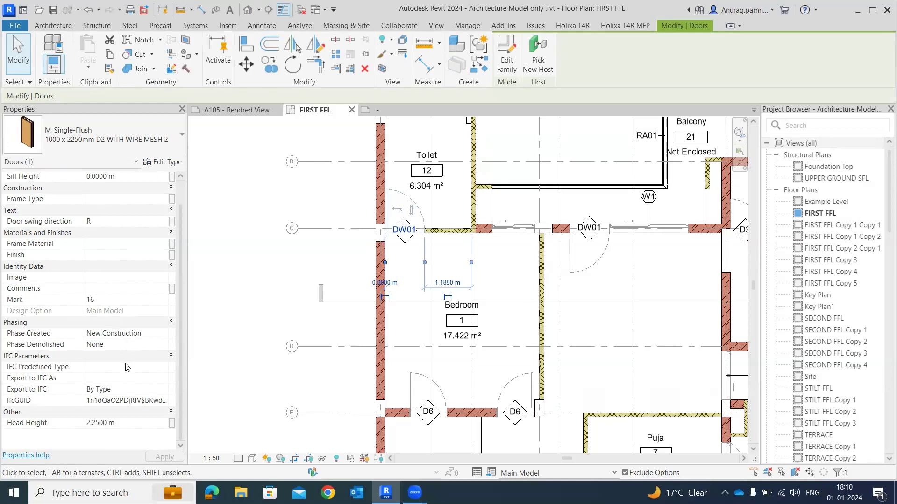
left_click(166, 163)
scroll(463, 239, "down", 10)
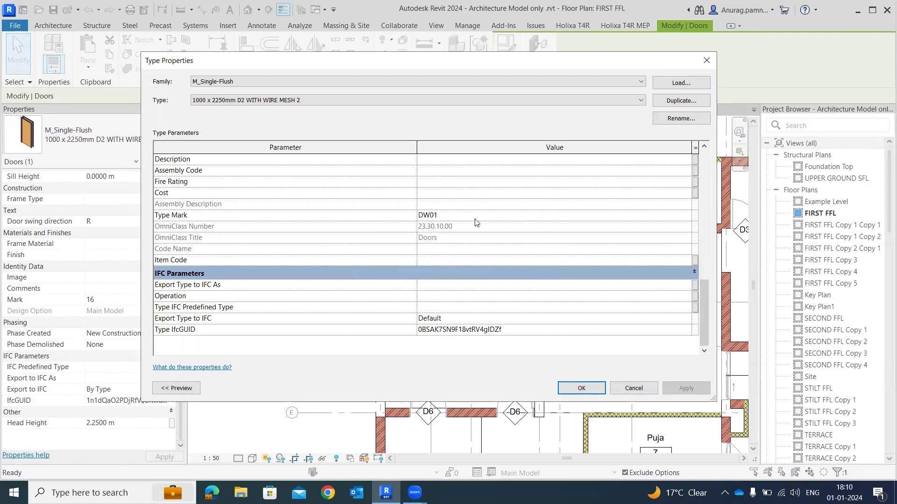
left_click(463, 217)
type("D1")
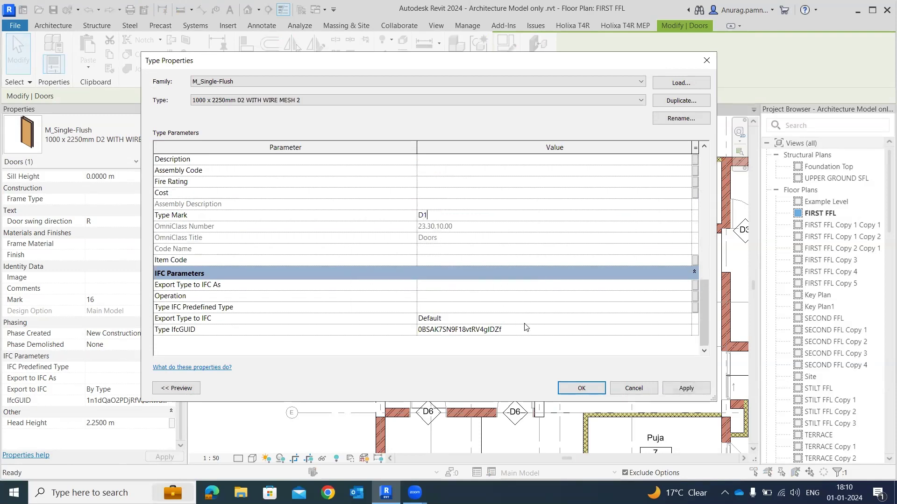
left_click(685, 388)
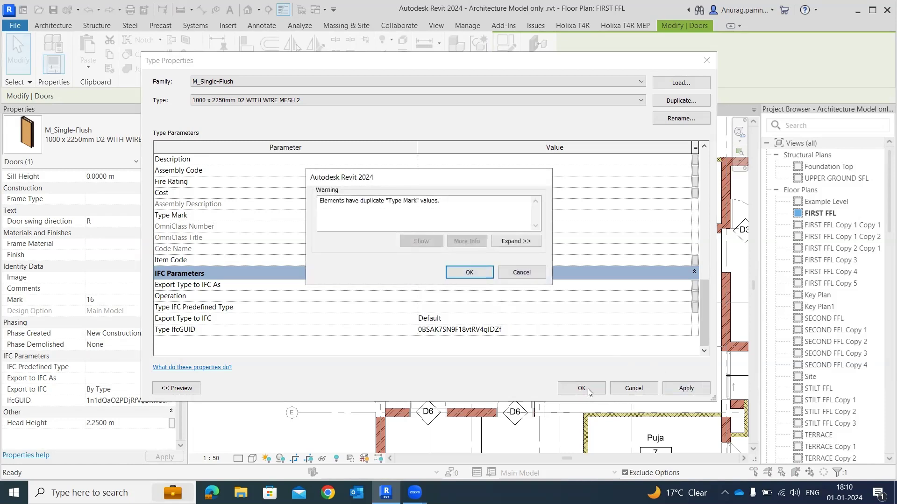
left_click(467, 273)
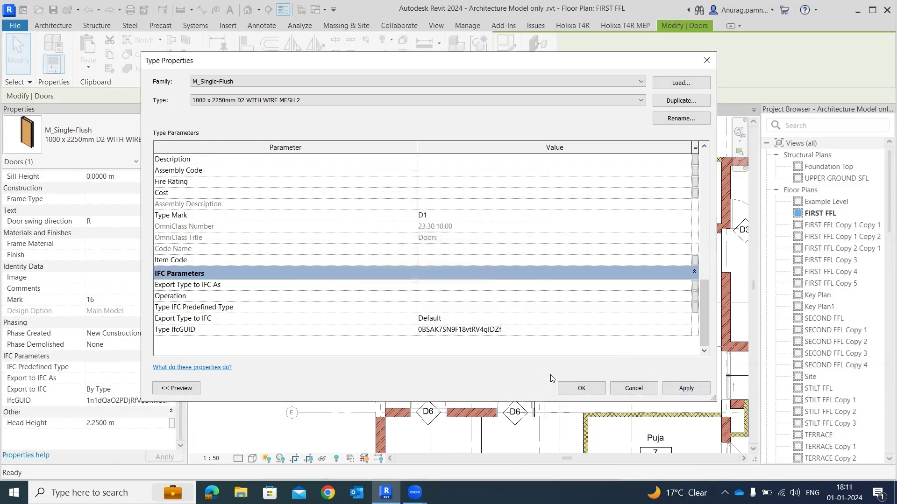
left_click(591, 390)
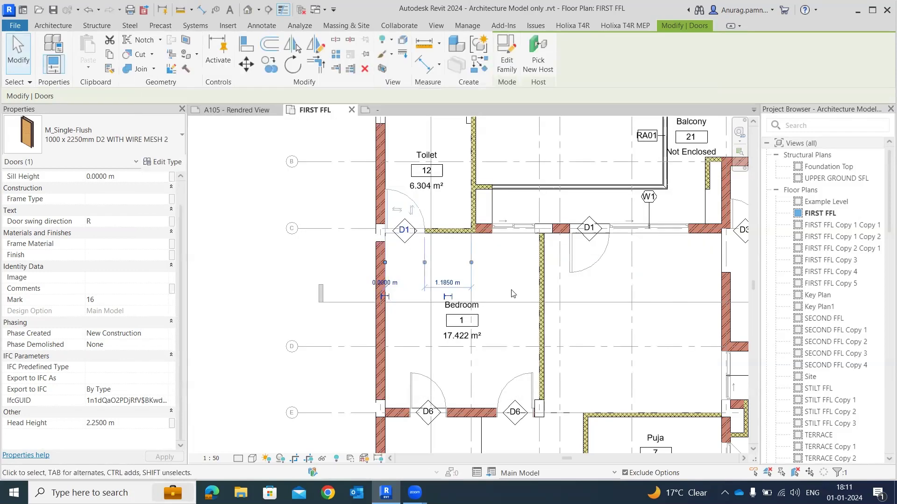
left_click(506, 272)
scroll(504, 243, "right", 5)
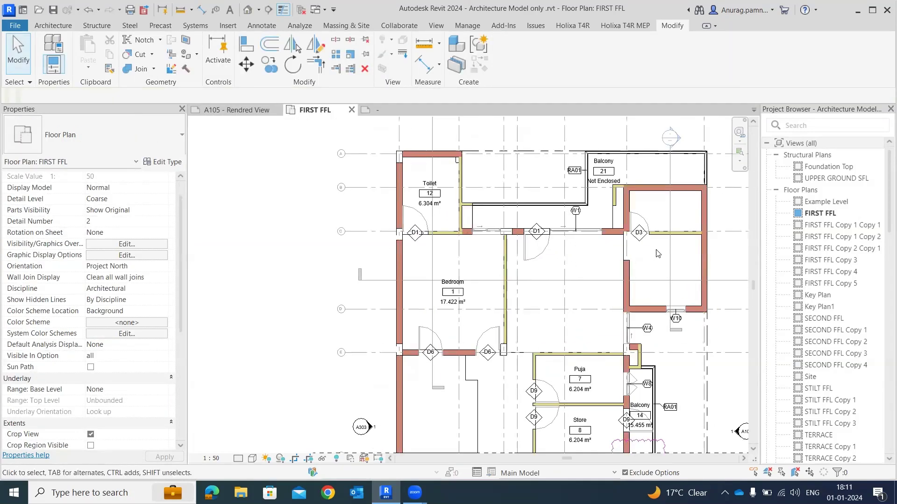
- Zoom in and select the bedroom door tagged D6
scroll(631, 229, "down", 3)
scroll(541, 357, "up", 3)
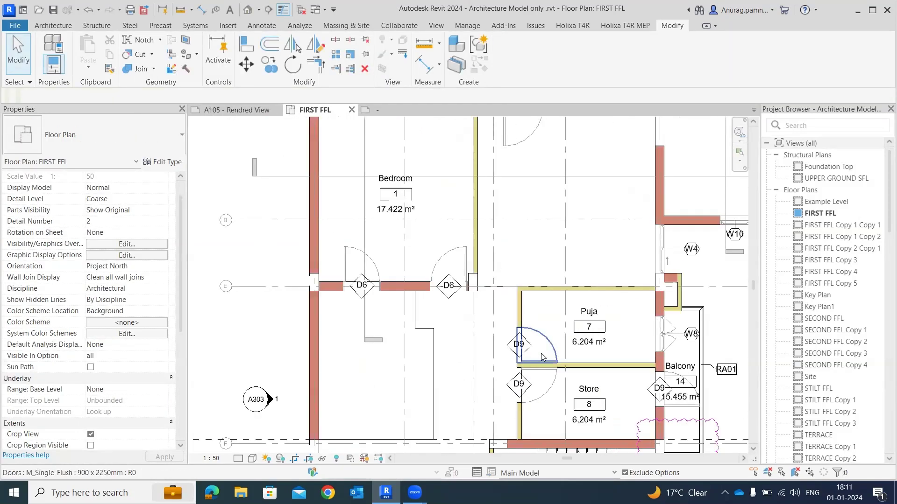
scroll(542, 357, "up", 2)
scroll(439, 245, "down", 2)
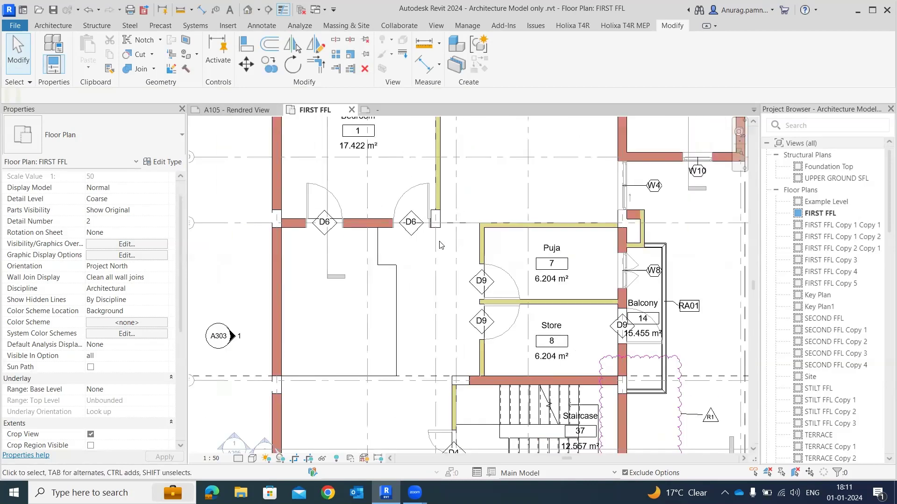
scroll(304, 240, "down", 2)
scroll(340, 243, "up", 4)
scroll(340, 243, "up", 1)
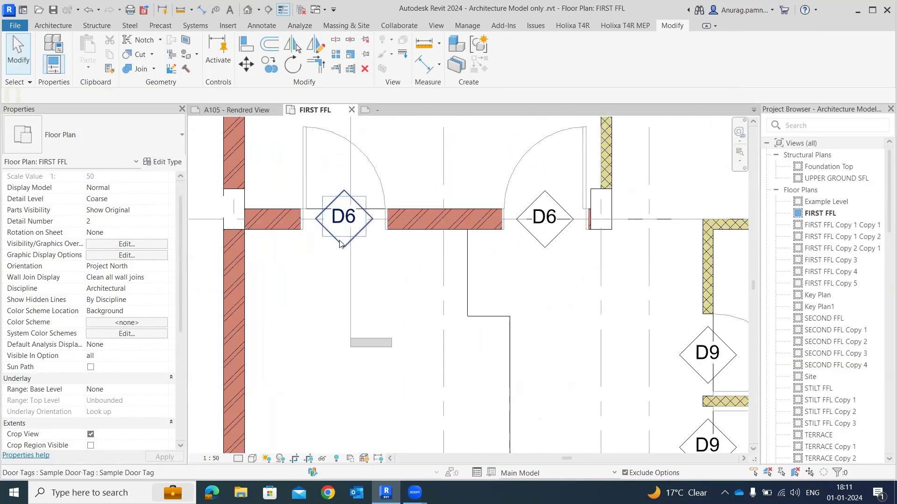
left_click(316, 133)
- Change that door type's Type Mark from D6 to D2, accepting the duplicate-mark warning
left_click(170, 161)
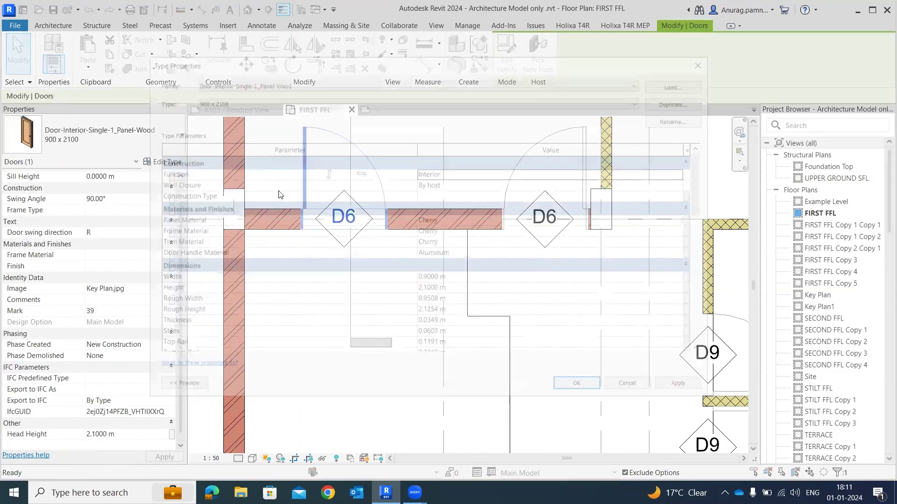
scroll(483, 256, "down", 6)
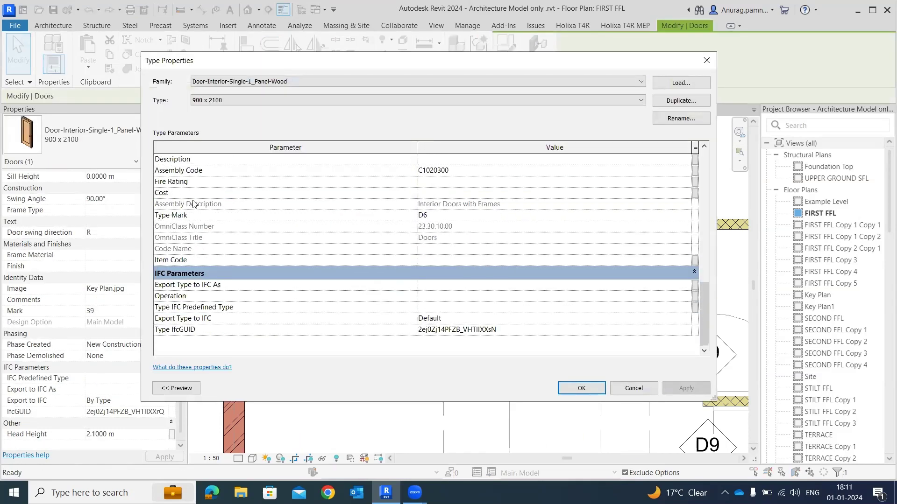
left_click(440, 215)
left_click(435, 215)
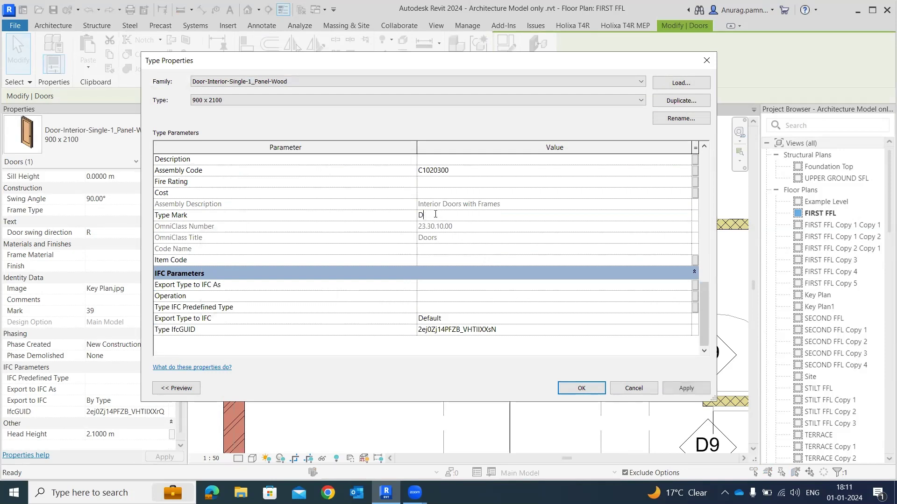
type("2")
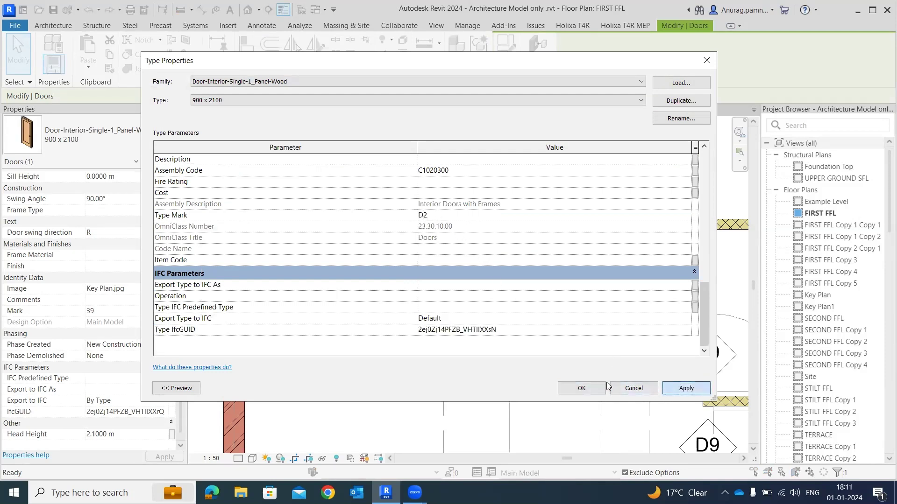
left_click(581, 388)
left_click(469, 273)
left_click(583, 390)
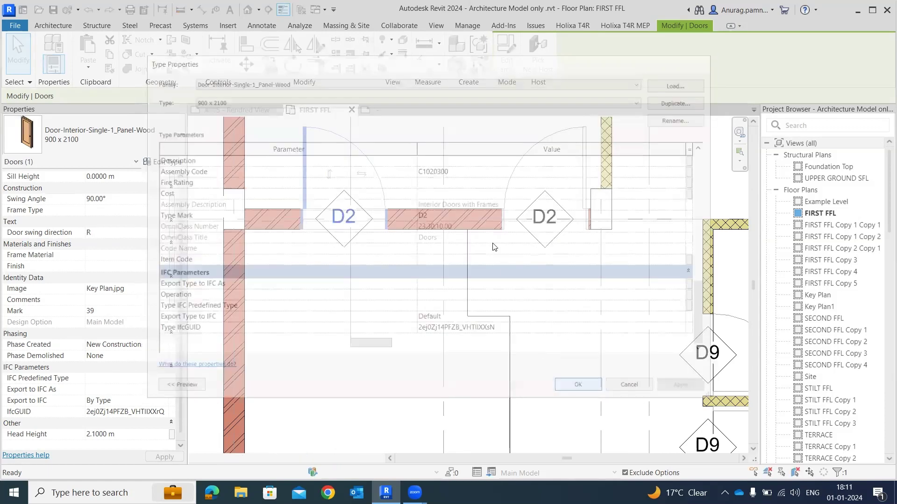
left_click(461, 191)
scroll(461, 190, "down", 2)
scroll(528, 230, "up", 5)
- Select the Puja room's D9 door and change its type's Type Mark to D4
left_click(534, 228)
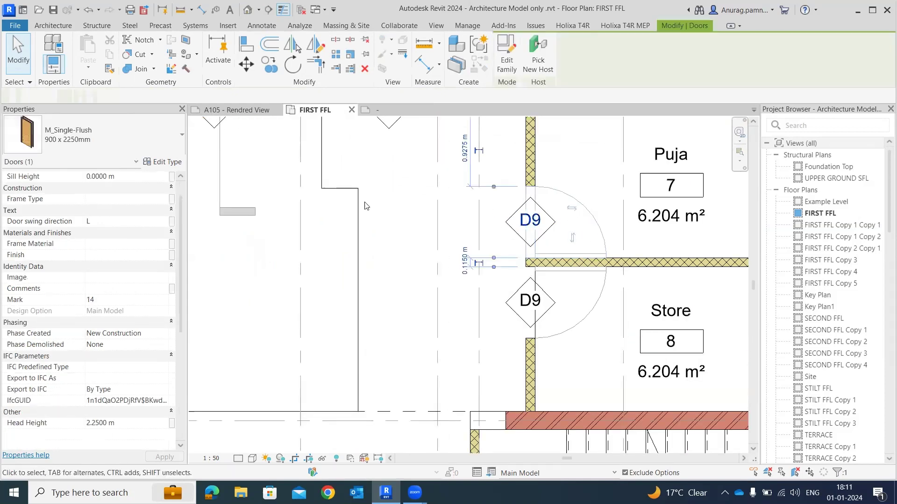
left_click(164, 161)
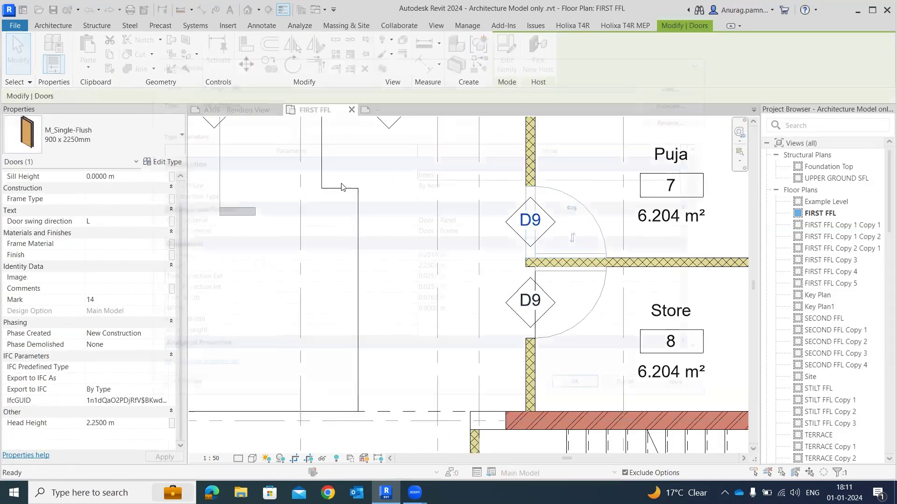
left_click(434, 237)
left_click(434, 238)
key("BackSpace")
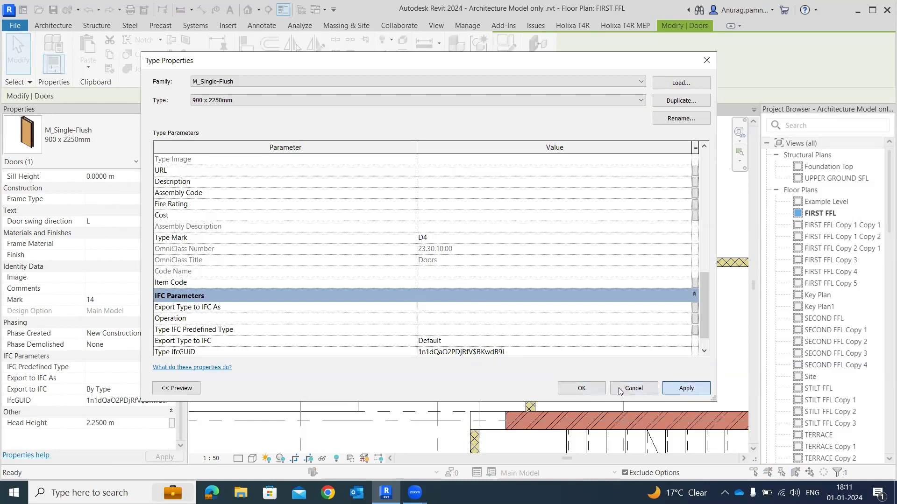
left_click(676, 389)
left_click(469, 272)
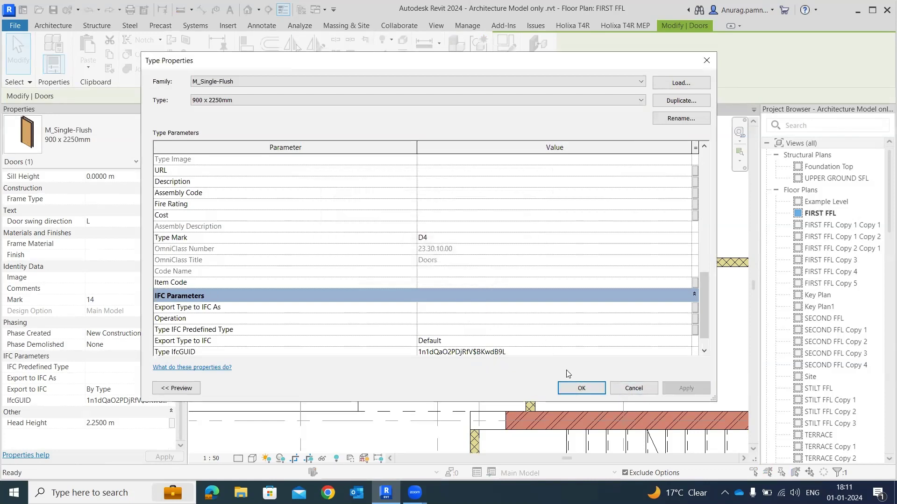
left_click(582, 388)
- Clear the selection and pan and zoom around the FIRST FFL plan to review the updated D2 and D4 door tags
scroll(571, 187, "down", 5)
key("Escape")
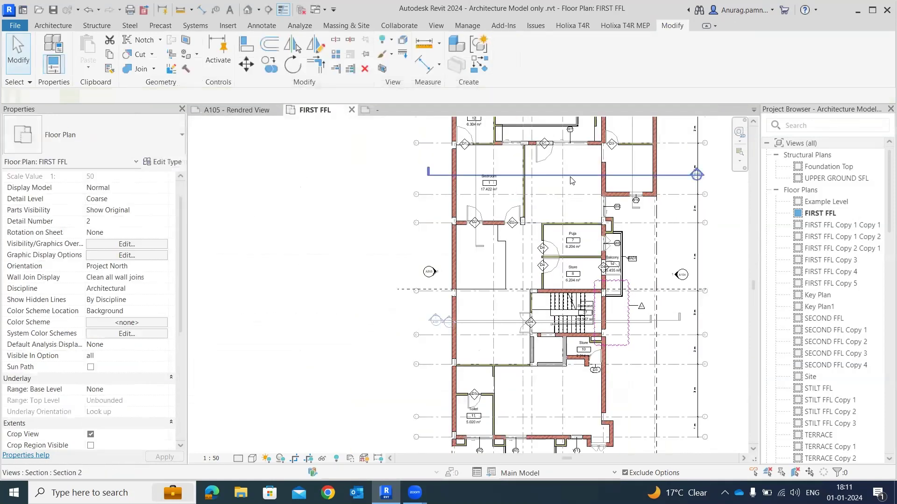
middle_click_drag(571, 187, 448, 242)
scroll(446, 212, "up", 1)
scroll(446, 213, "up", 8)
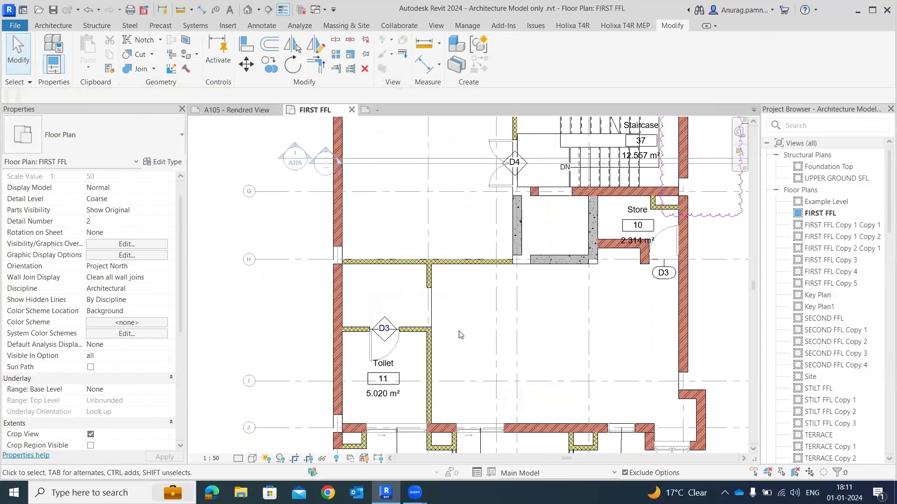
scroll(460, 335, "down", 4)
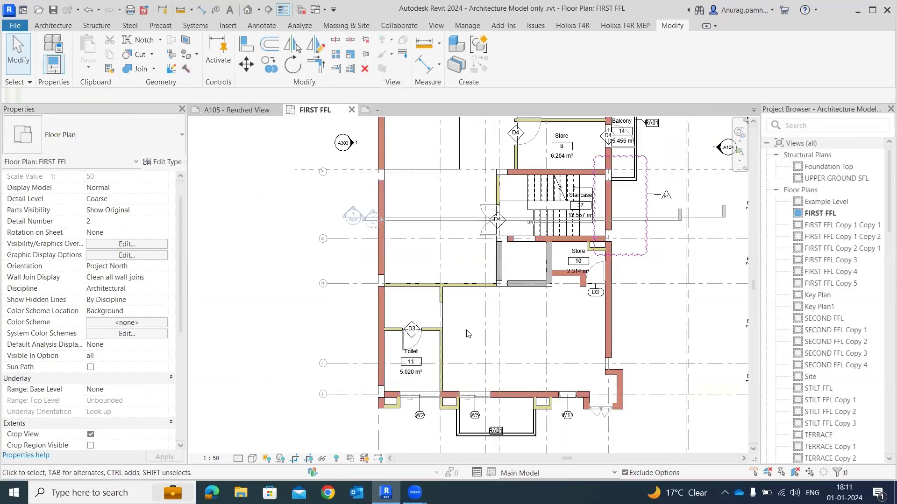
middle_click_drag(485, 336, 444, 365)
scroll(445, 365, "down", 3)
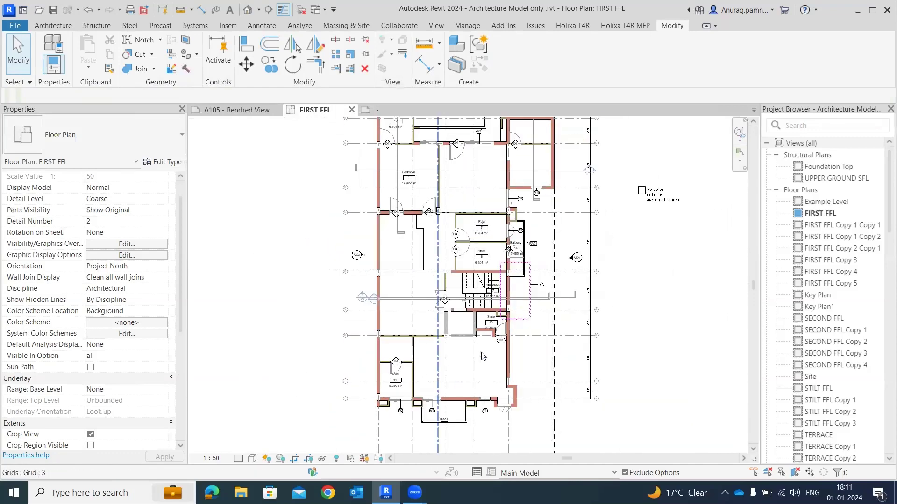
middle_click_drag(577, 353, 575, 375)
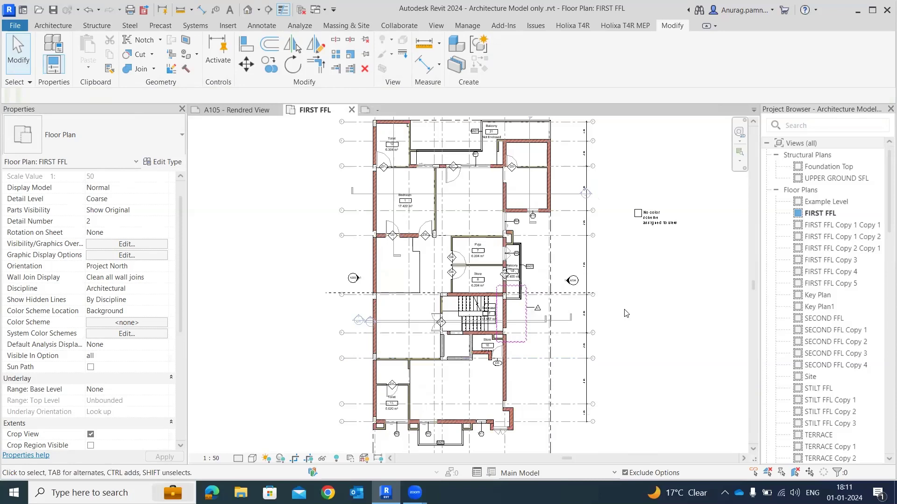
scroll(626, 312, "down", 1)
middle_click_drag(643, 292, 615, 299)
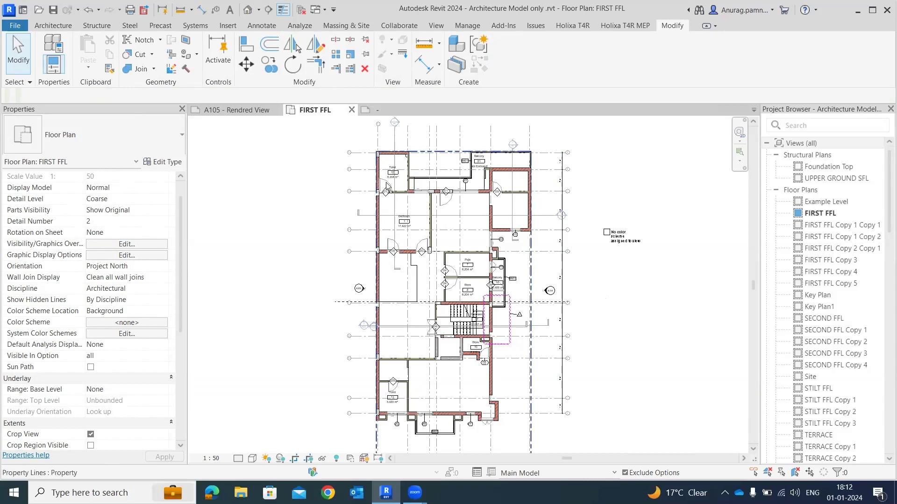
scroll(392, 187, "up", 3)
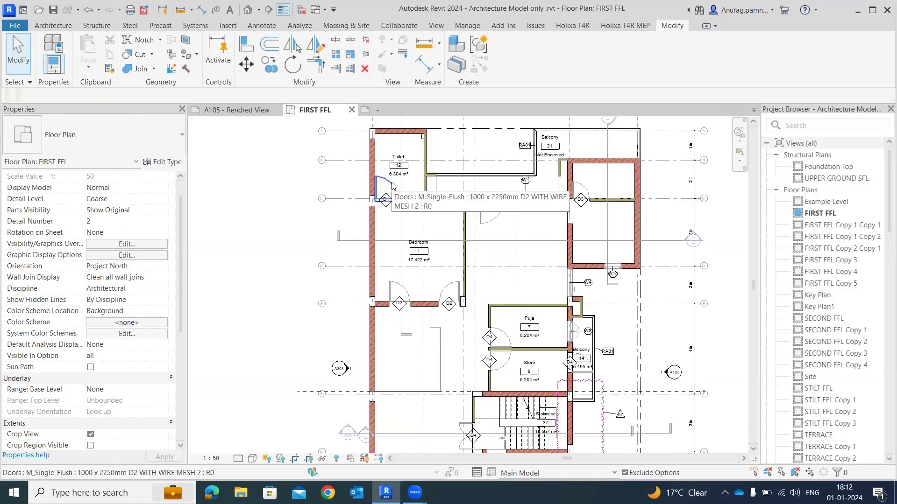